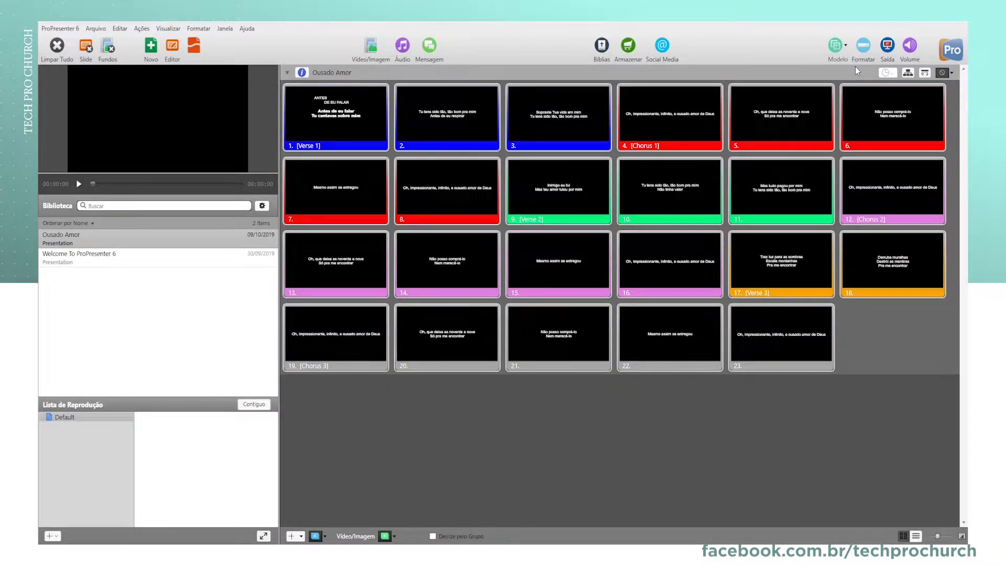
Open the AVISO template group for editing, add a second slide, and delete the slide's default text box.
left_click(838, 46)
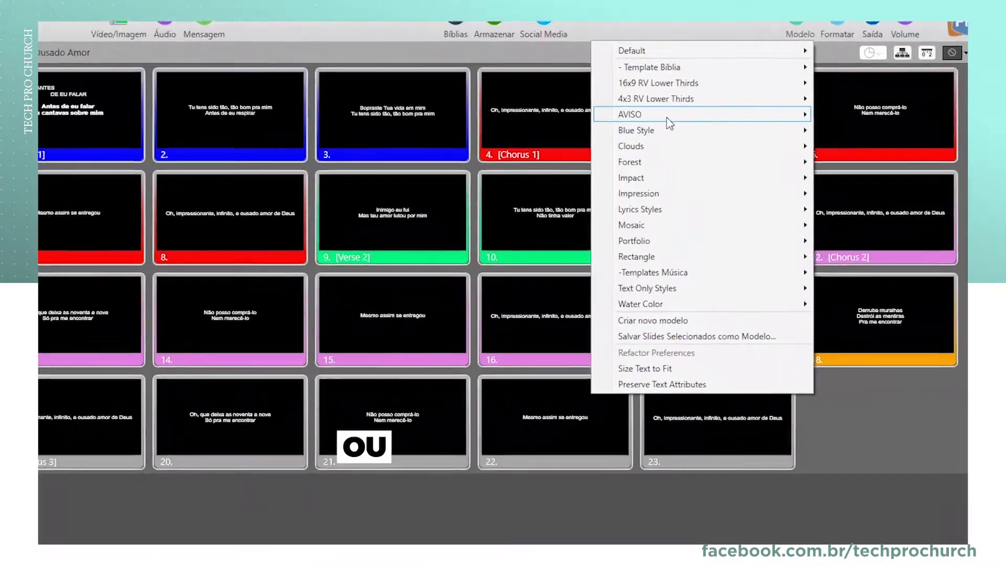
mouse_move(669, 121)
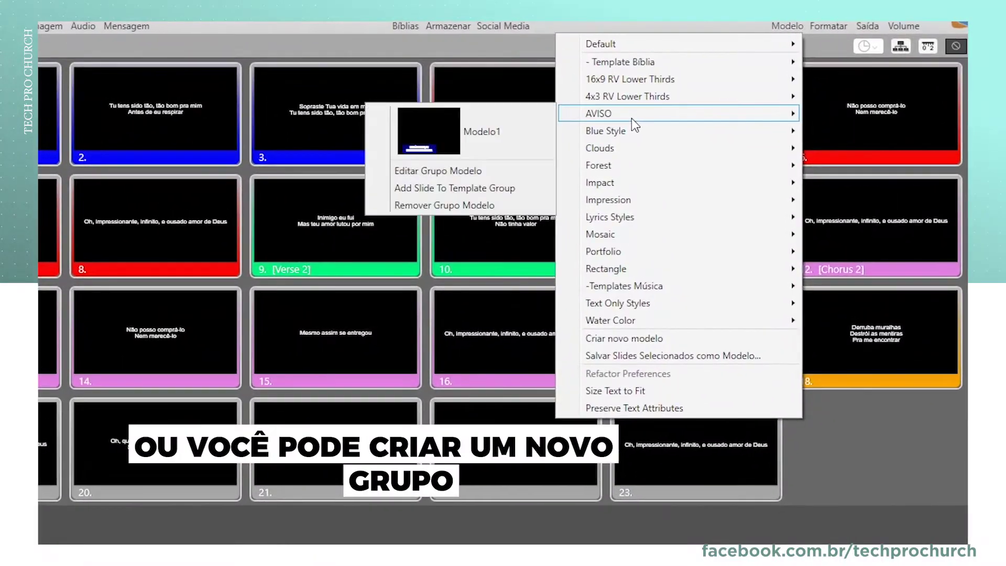
left_click(477, 170)
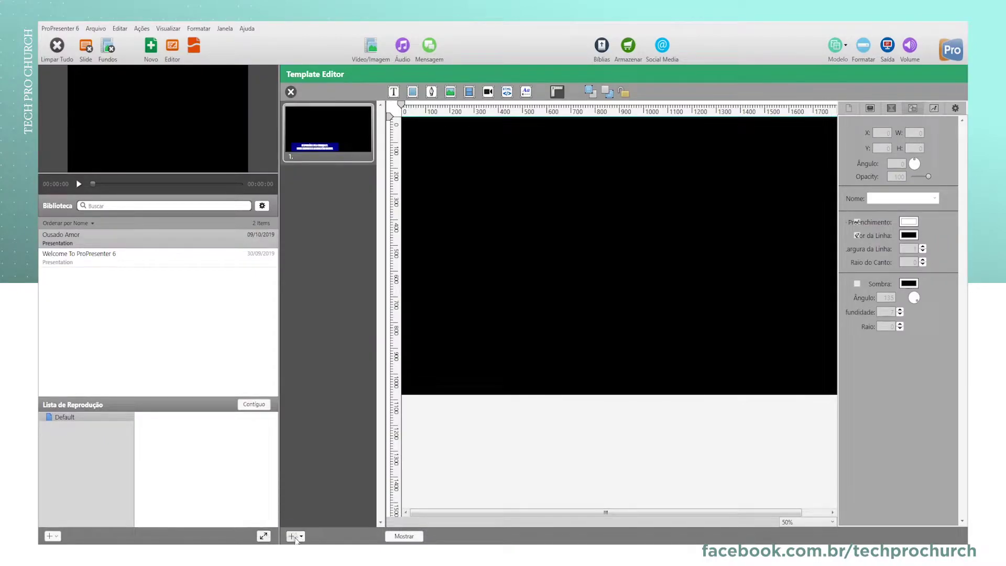
left_click(291, 536)
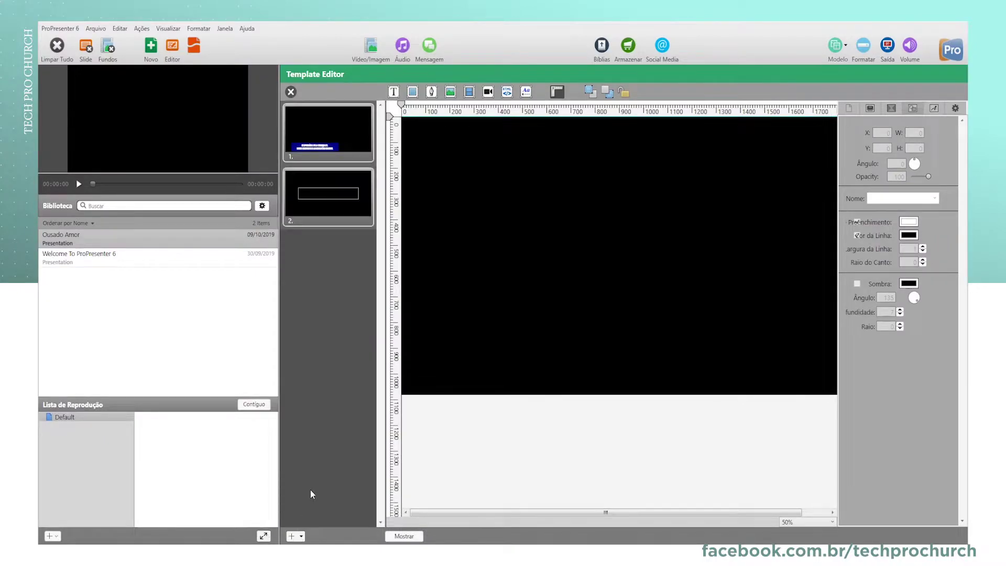
left_click(337, 214)
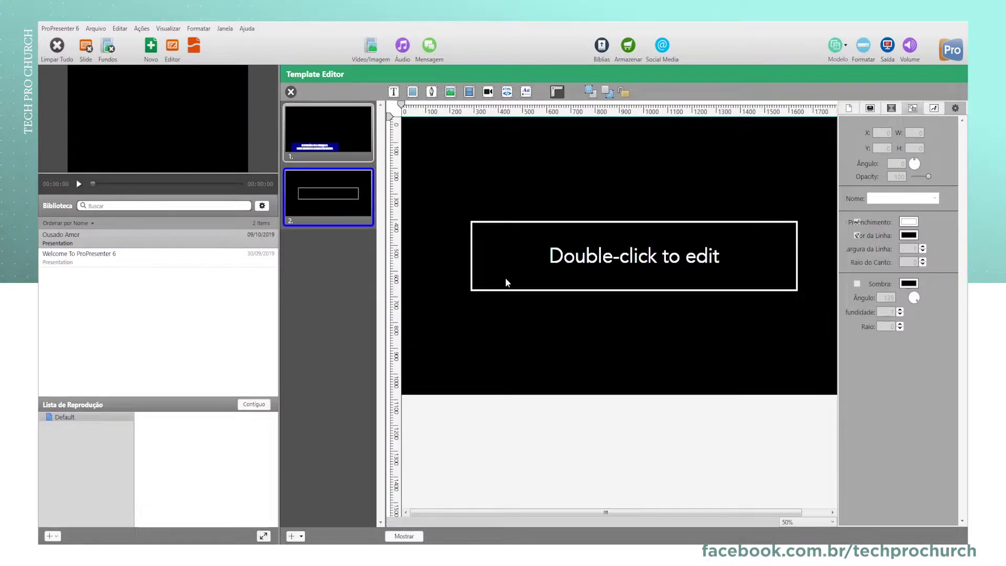
left_click(596, 255)
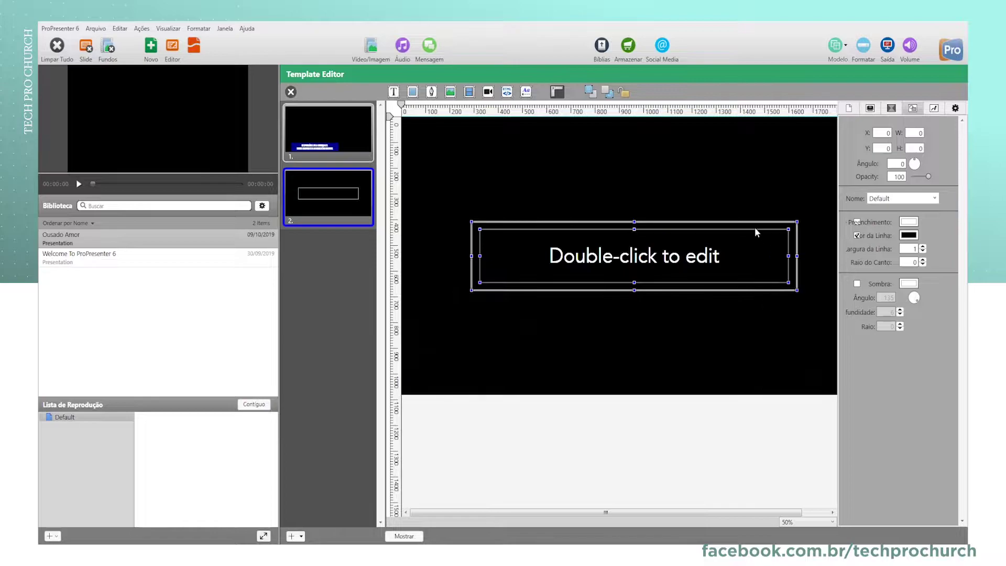
key("Delete")
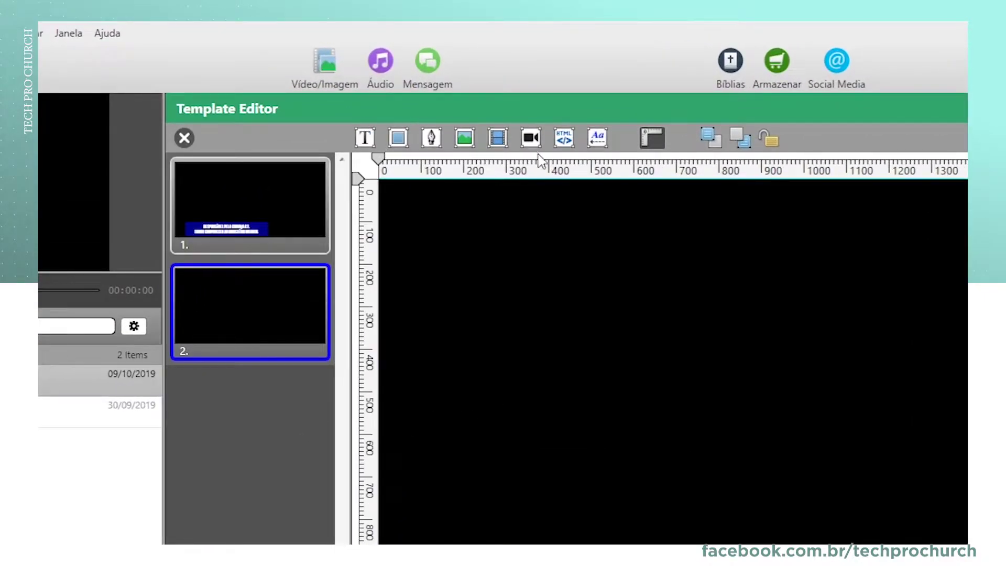
Insert the baby face image on the new slide and shrink it to icon size just above mid-slide.
left_click(463, 149)
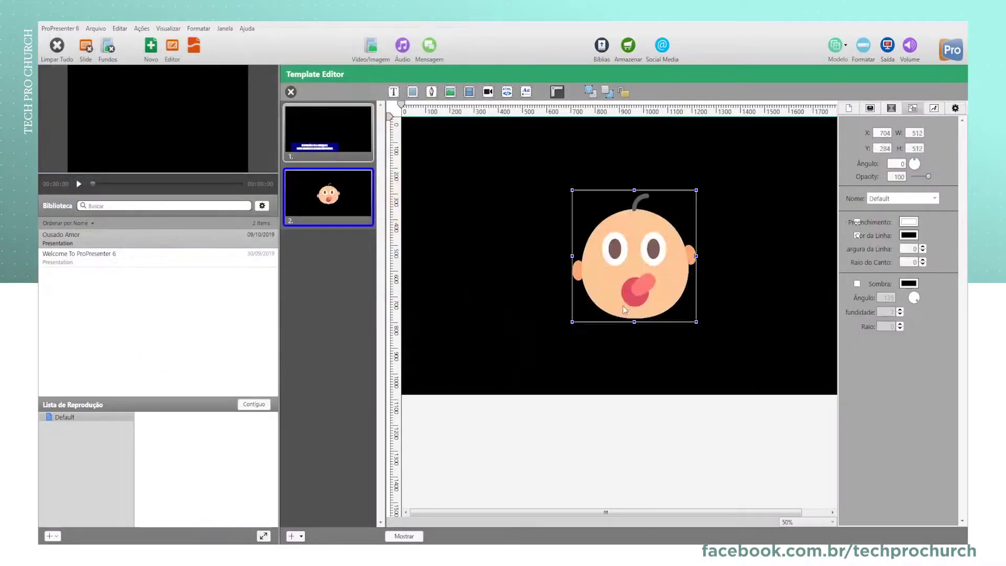
left_click_drag(695, 192, 549, 247)
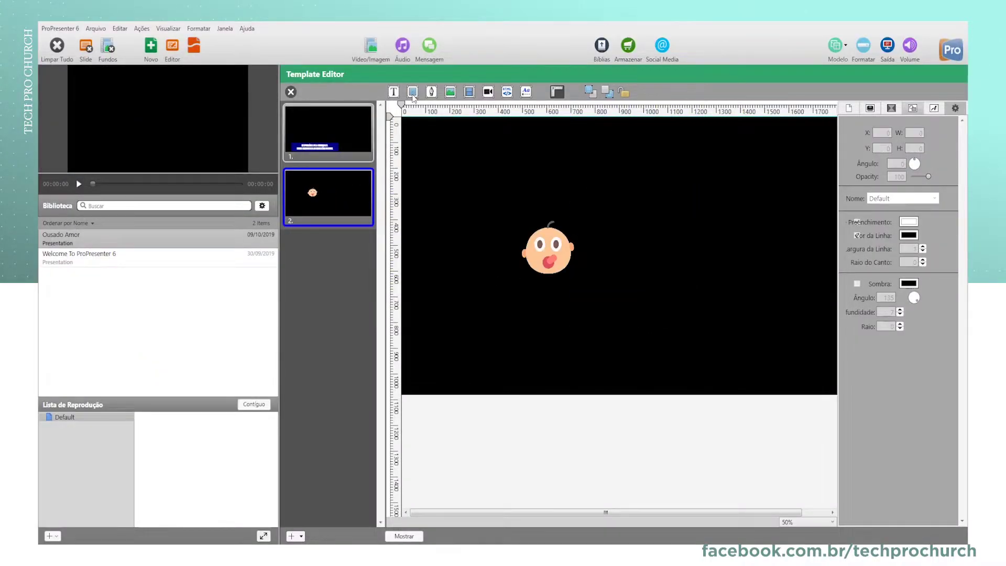
Add a rectangle about 804 by 173 extending to the right of the baby face and send it behind the image.
left_click(412, 91)
left_click_drag(651, 271, 603, 272)
left_click_drag(661, 249, 741, 250)
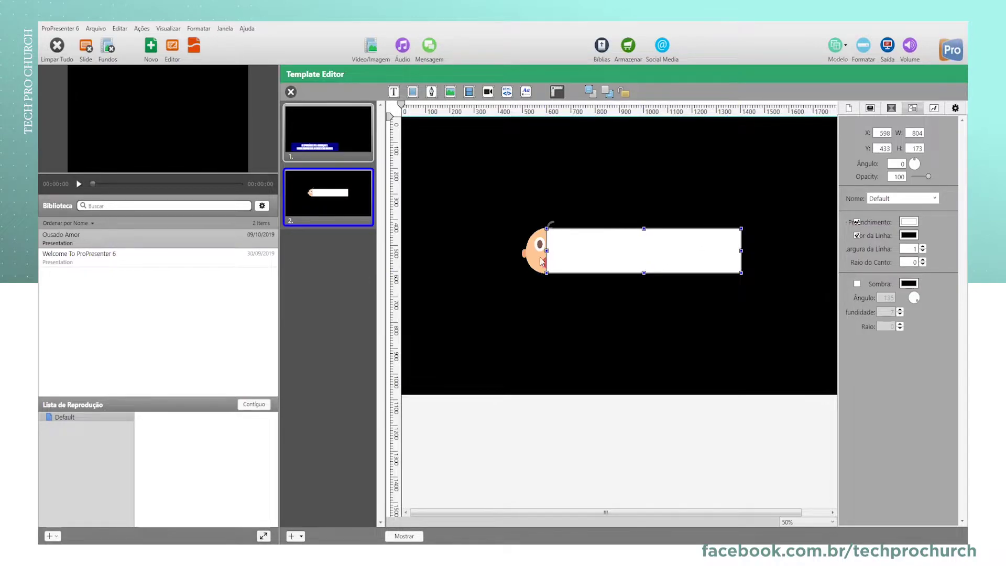
left_click(608, 94)
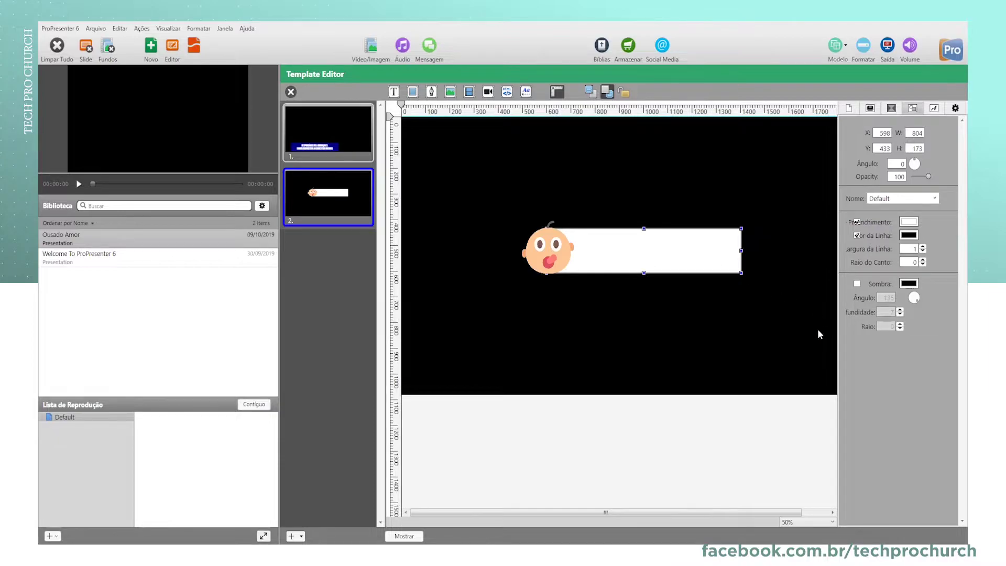
Fill the rectangle with a muted green of red 87, green 132, blue 81.
left_click(910, 222)
left_click(485, 263)
left_click(486, 204)
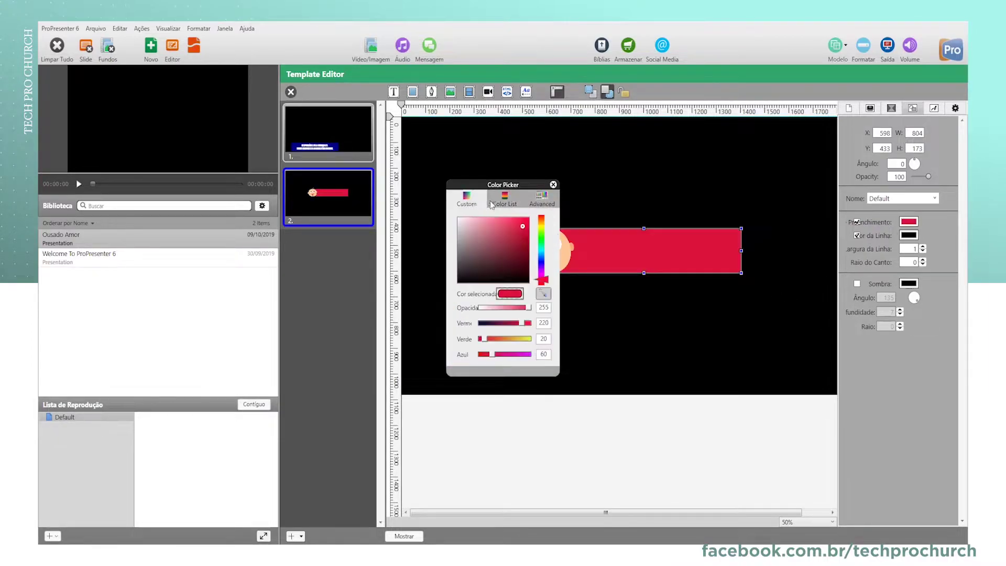
mouse_move(526, 240)
left_mouse_down()
mouse_move(515, 240)
mouse_move(543, 239)
mouse_move(497, 232)
mouse_move(485, 250)
left_mouse_up()
left_click(543, 252)
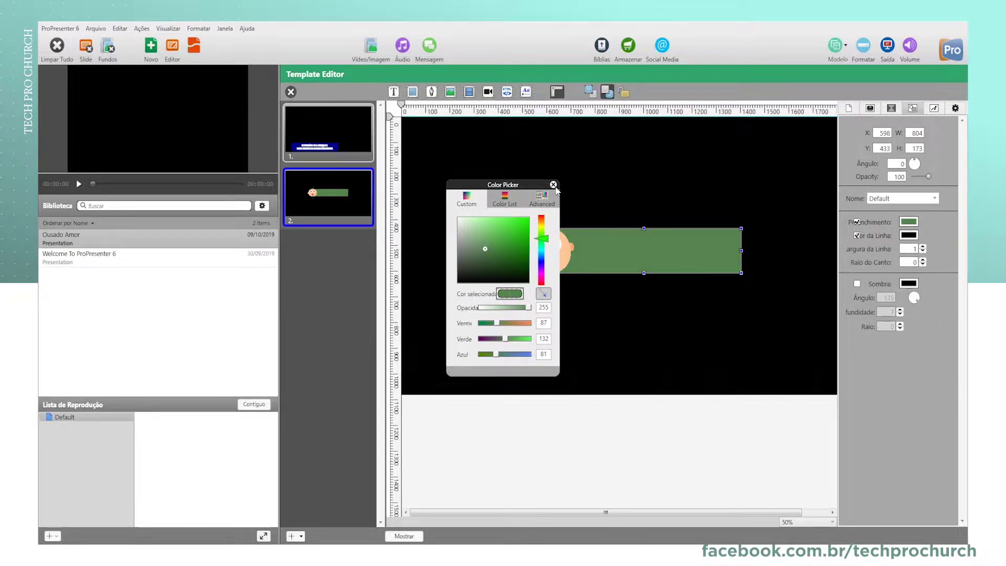
left_click(553, 185)
left_click(770, 255)
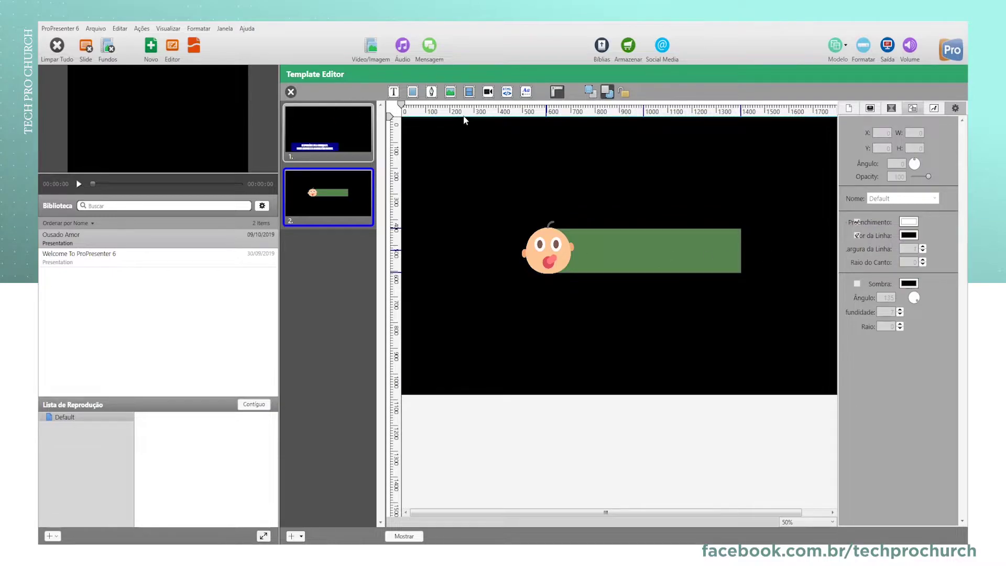
Add a two-line text box reading "Responsável por" plus the child's name, and "Favor comparecer ao ministério infantil".
left_click(393, 92)
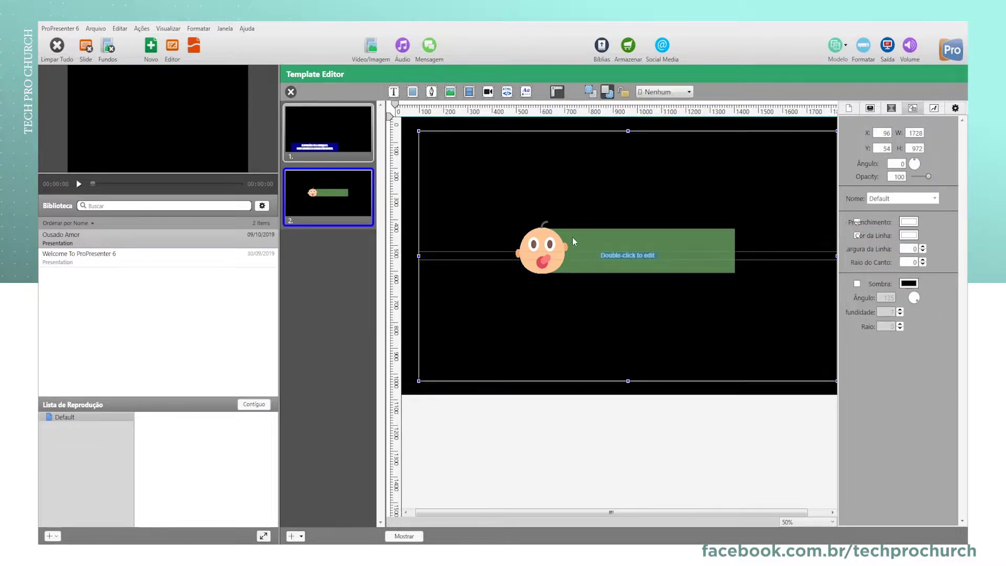
type("Responsável por João,")
key("Return")
type("Favor comparecer ao minist")
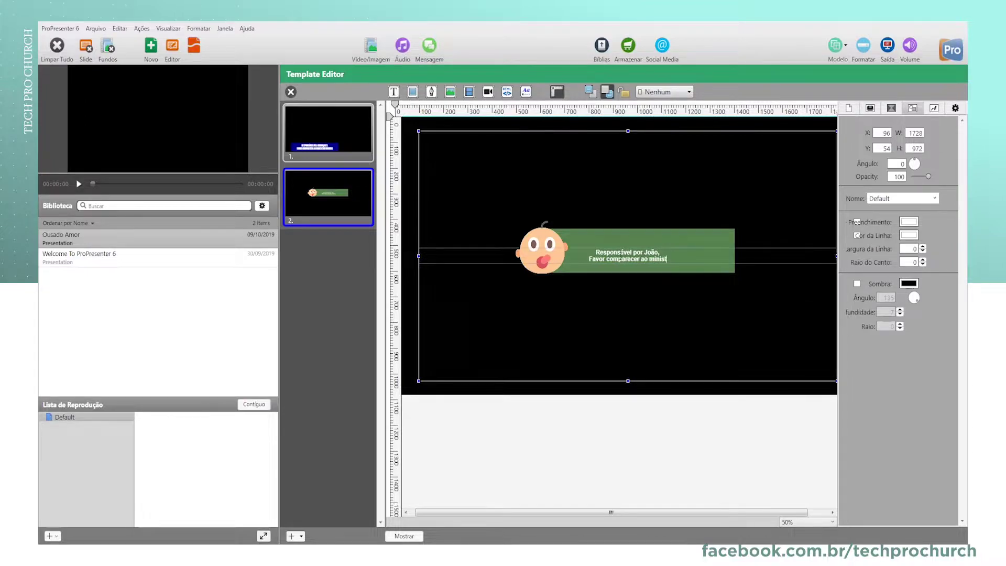
type("ério infantil")
Set the font size of the whole notice text to 40.
key("ctrl+a")
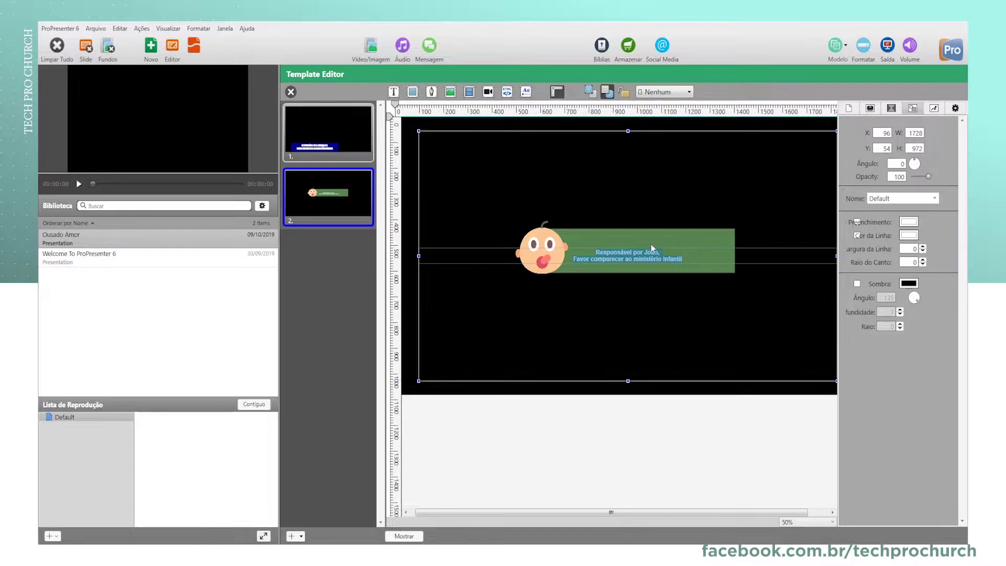
left_click(892, 108)
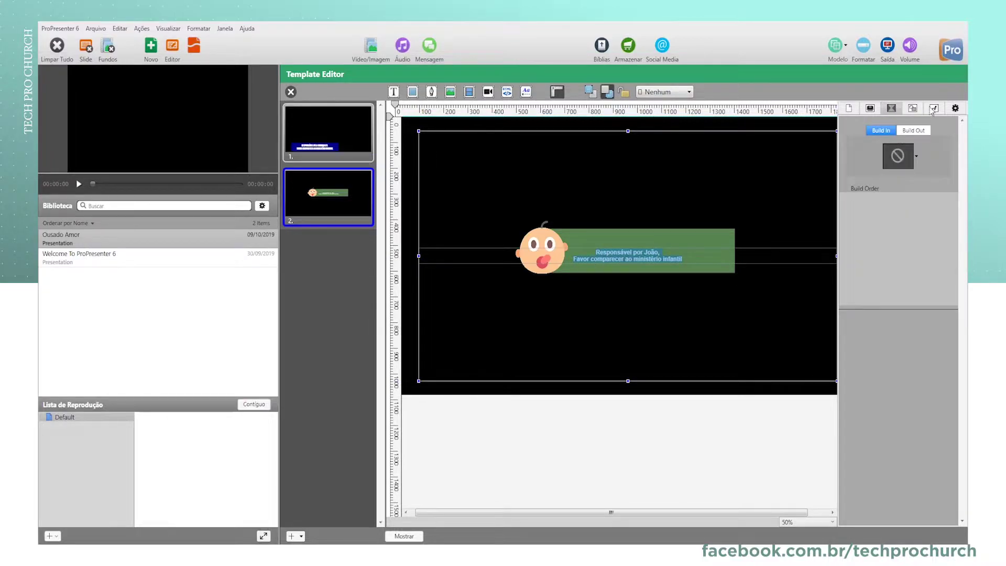
left_click(934, 107)
left_click(893, 192)
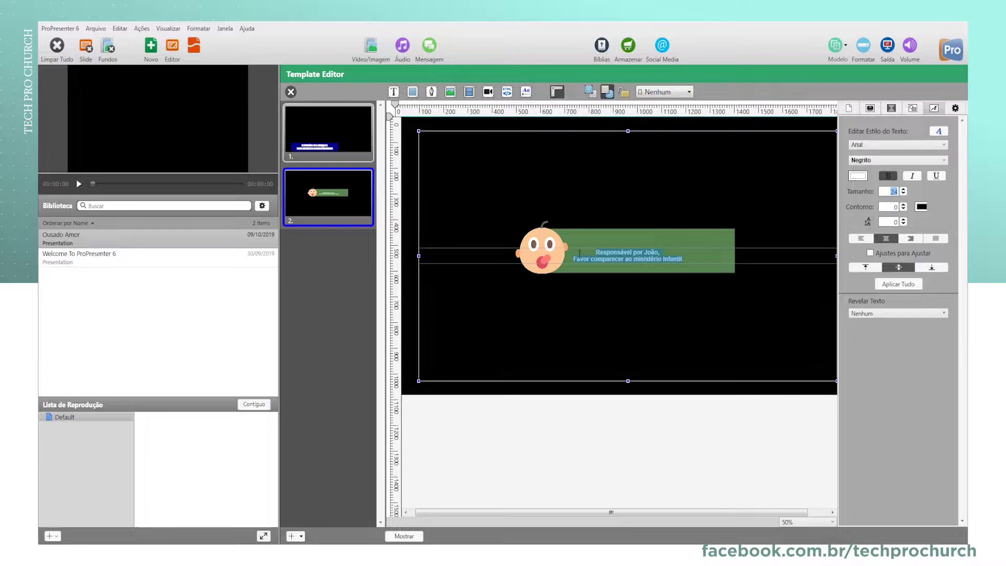
key("Return")
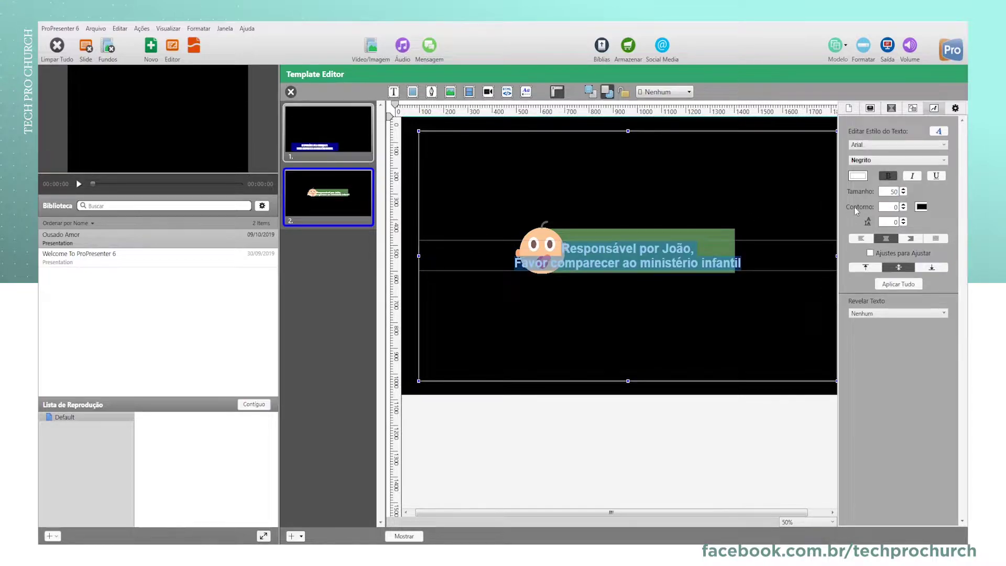
double_click(893, 190)
type("40")
key("Return")
Shrink the text box to fit beside the baby face and widen the green rectangle to hold the full text.
left_click_drag(418, 131, 565, 228)
left_click_drag(749, 261, 773, 262)
left_click(629, 290)
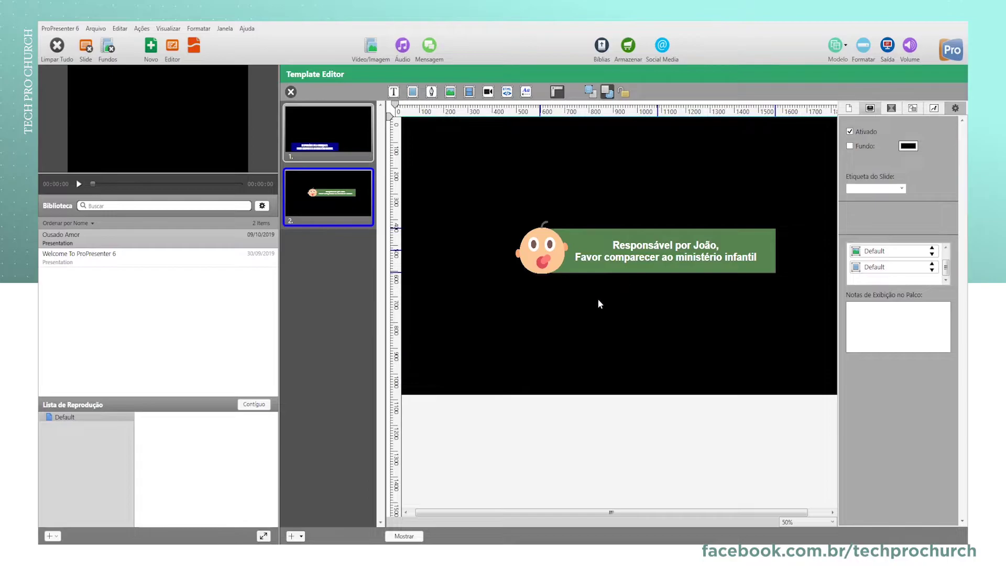
Apply a Zoom In build-in transition to the baby face image.
left_click(545, 266)
right_click(547, 263)
left_click(892, 108)
left_click(898, 156)
left_click(813, 231)
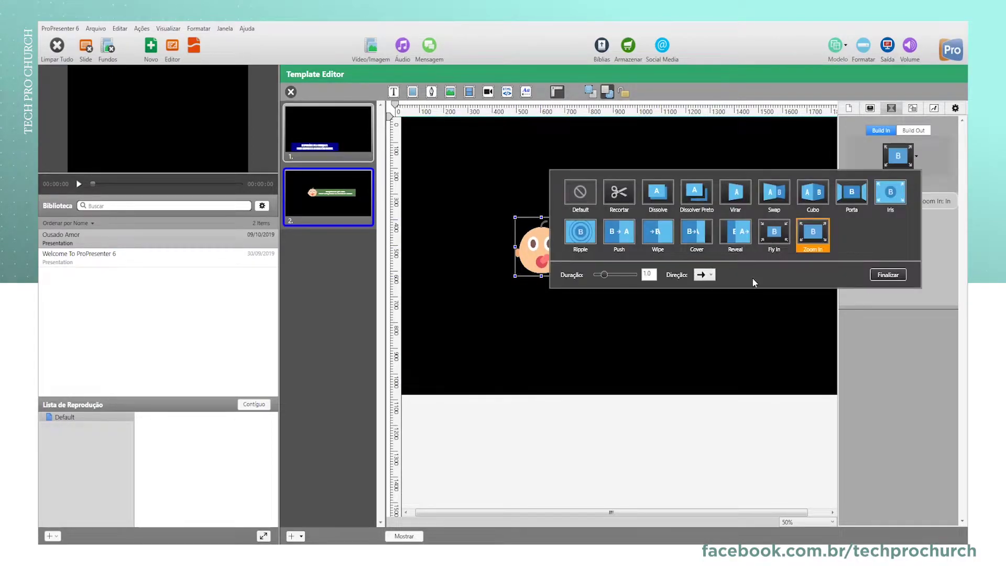
left_click(888, 275)
Apply a Wipe build-in transition to the green rectangle.
left_click(901, 165)
left_click(659, 231)
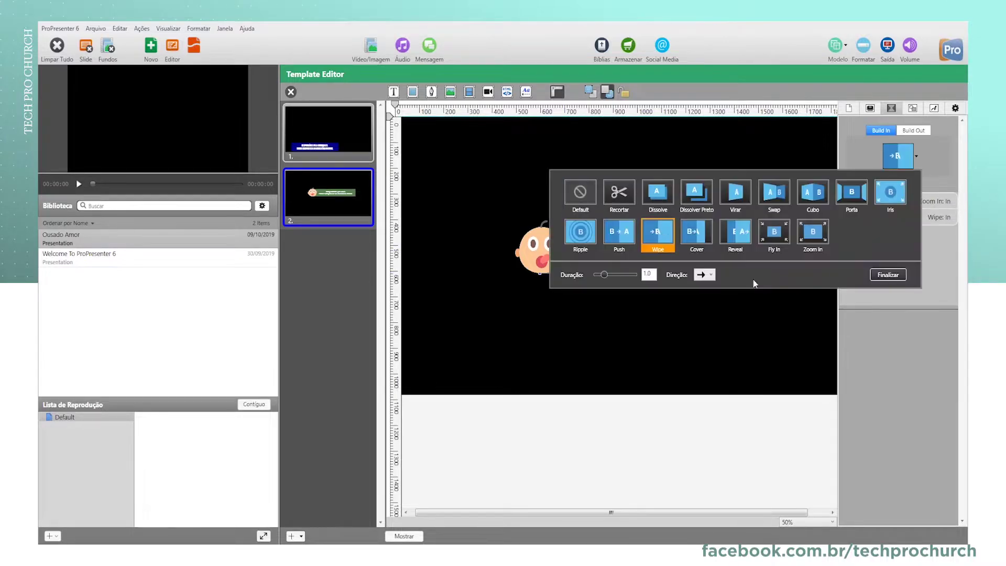
left_click(889, 275)
Set the image's Zoom In duration to 0.6 and the rectangle's Wipe to start On Click.
left_click(899, 157)
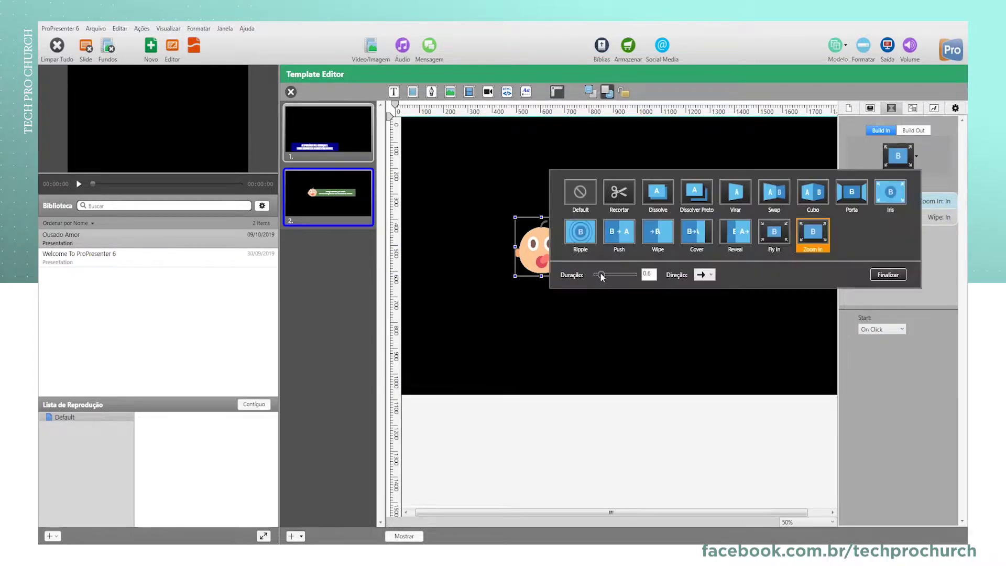
left_click(888, 275)
left_click(909, 162)
left_click(889, 275)
left_click(882, 329)
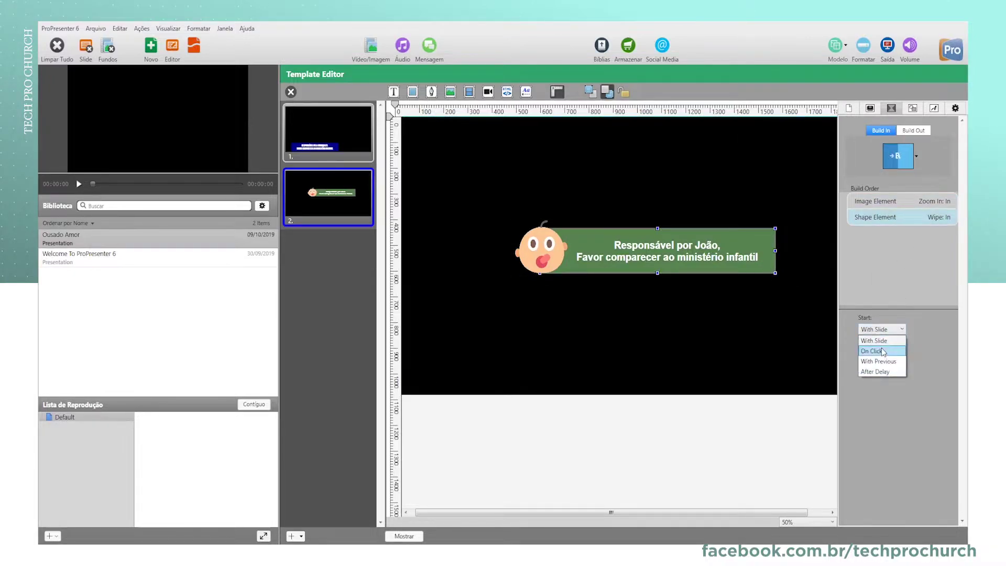
left_click(872, 350)
Apply a Wipe build-in transition to the notice text and close the template editor.
left_click(898, 163)
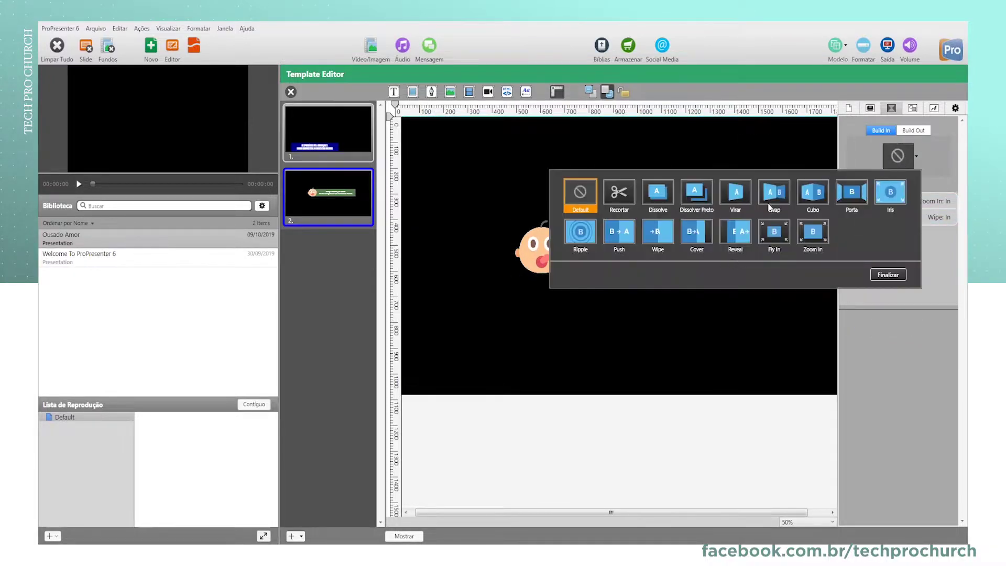
left_click(699, 241)
left_click(889, 275)
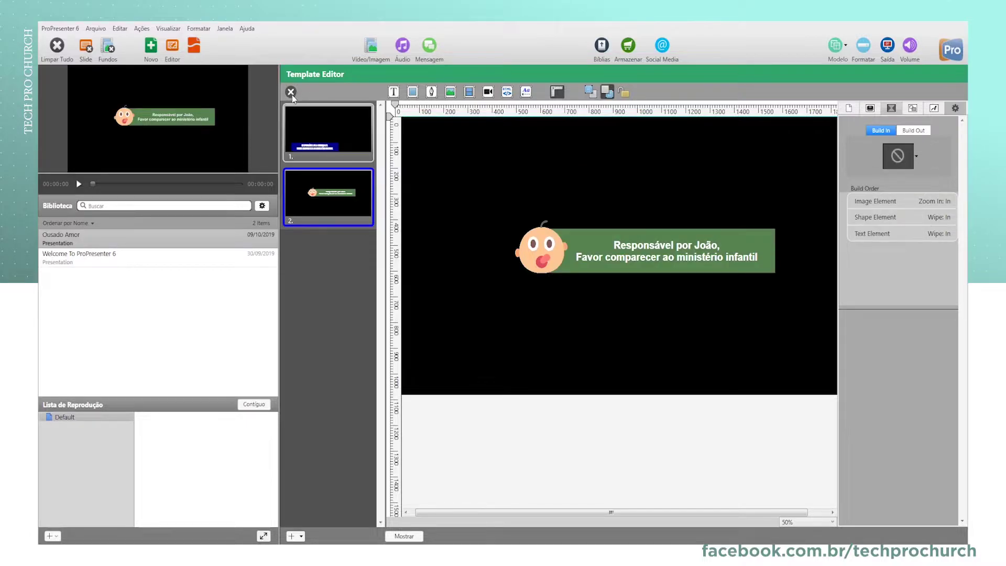
left_click(291, 93)
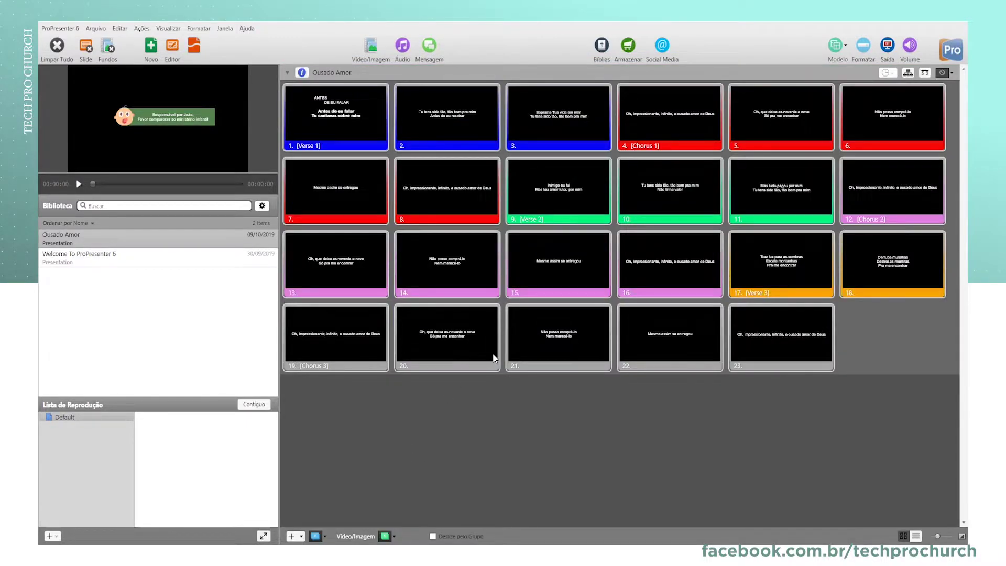
Create a new message and rename it "Infantil".
left_click(431, 48)
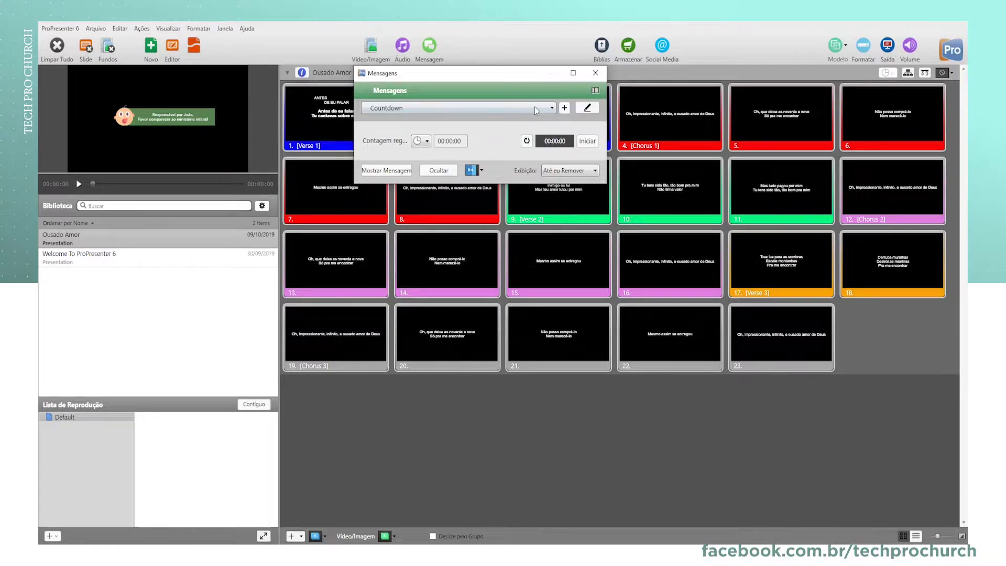
left_click(566, 110)
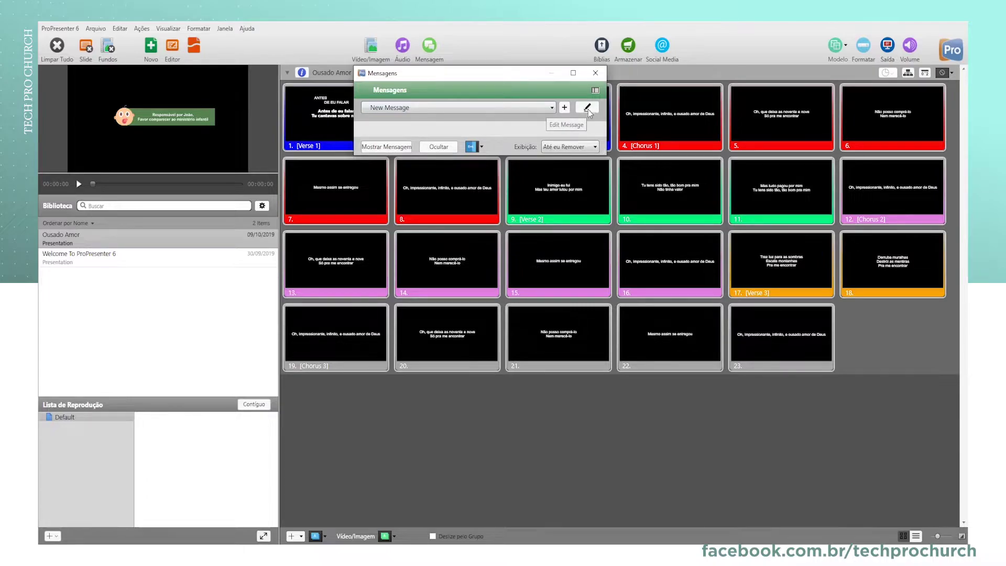
left_click(587, 108)
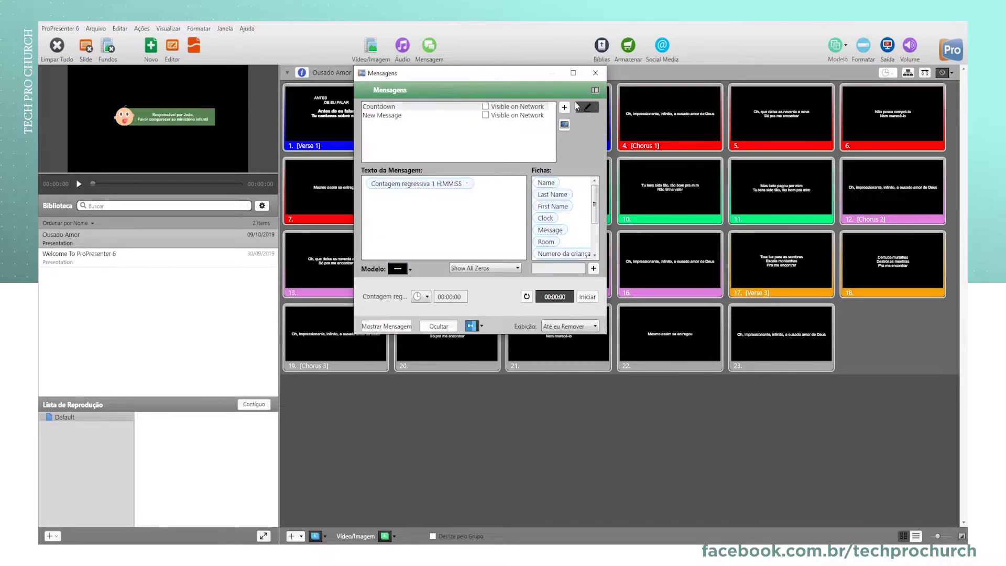
left_click(395, 117)
double_click(395, 116)
left_click_drag(370, 119, 353, 117)
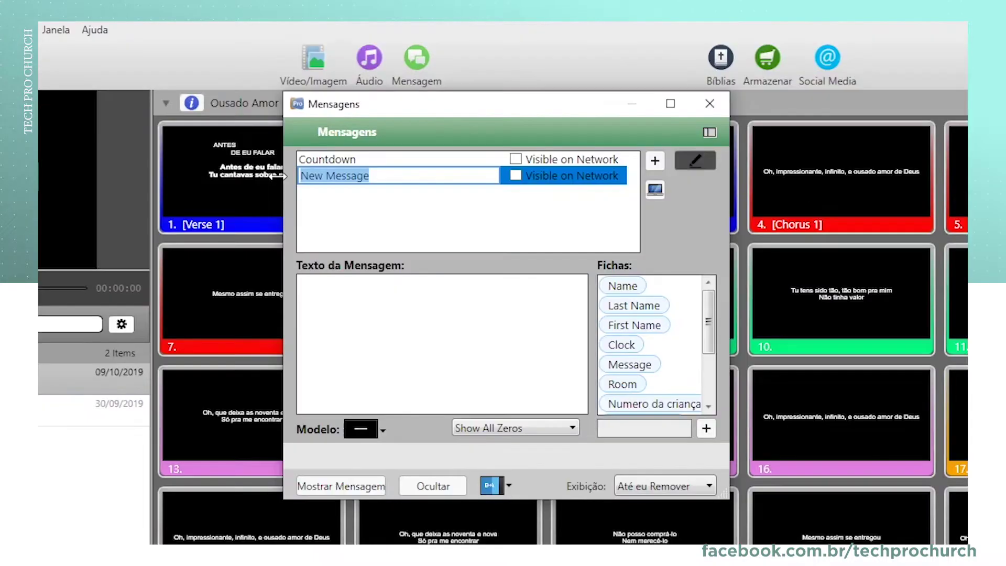
type("Infantil")
Write the message text "Responsável por [Nome], favor comparecer ao ministério infantil.", creating and inserting a new Nome token.
left_click(382, 317)
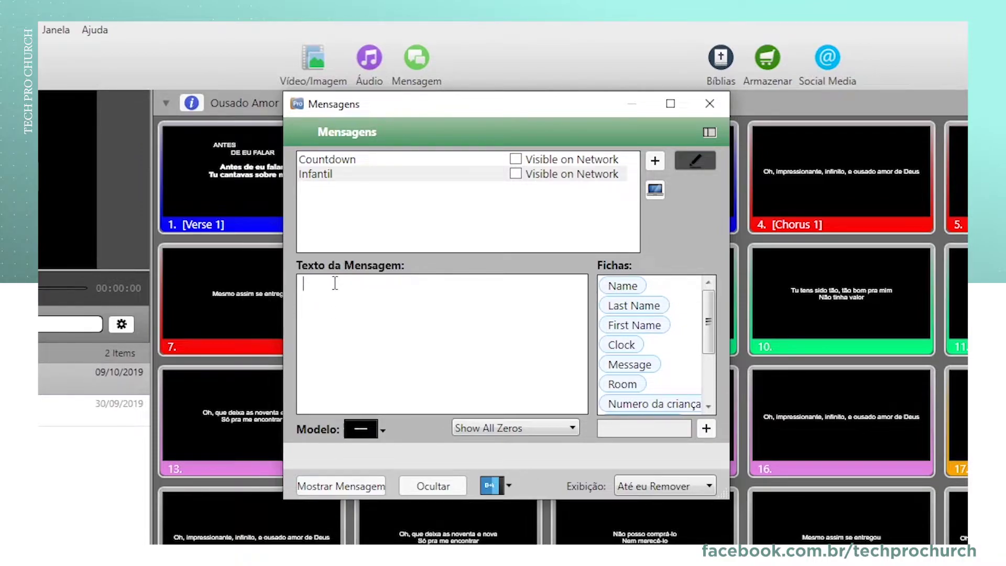
type("Responsável por")
left_click(632, 427)
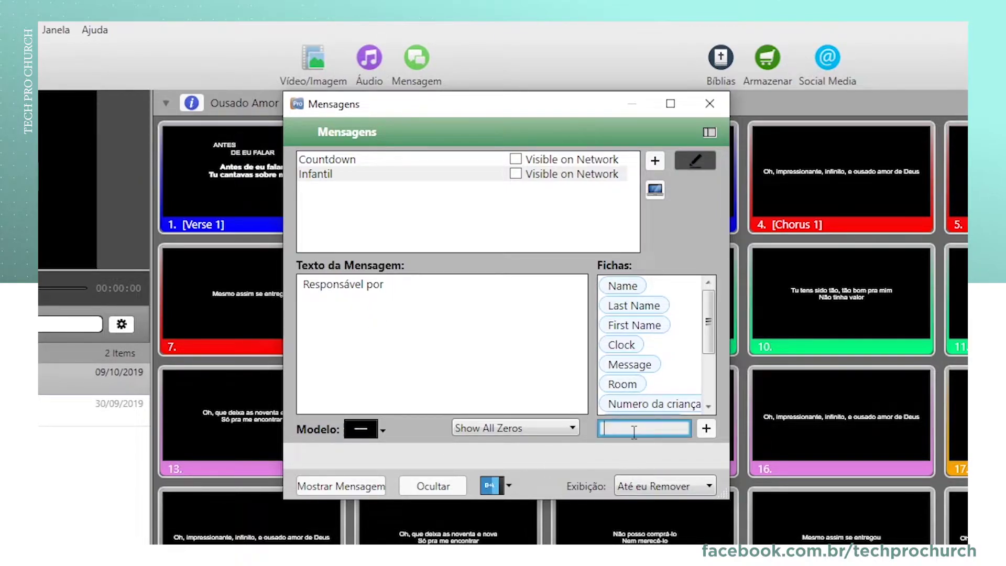
type("Nome")
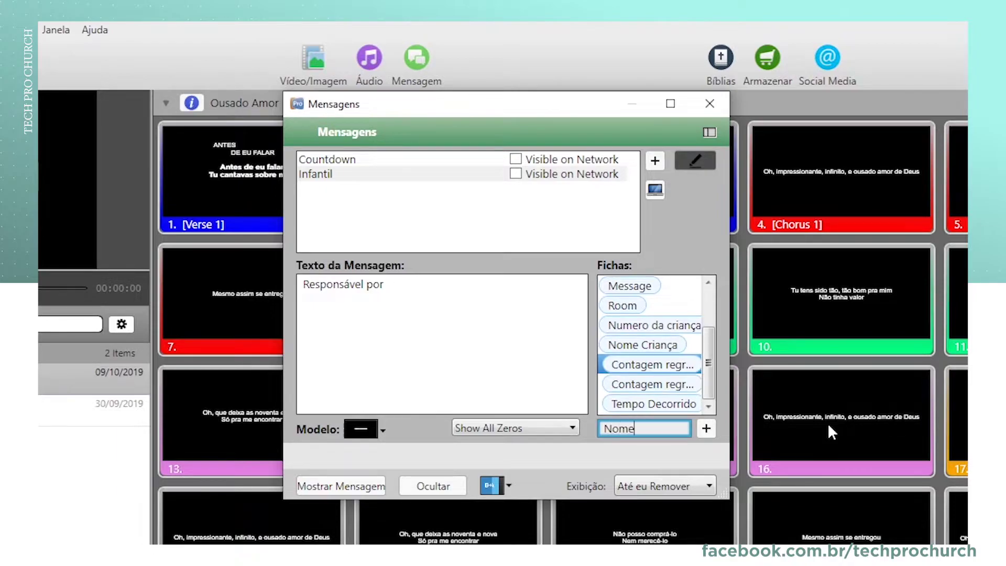
left_click(709, 433)
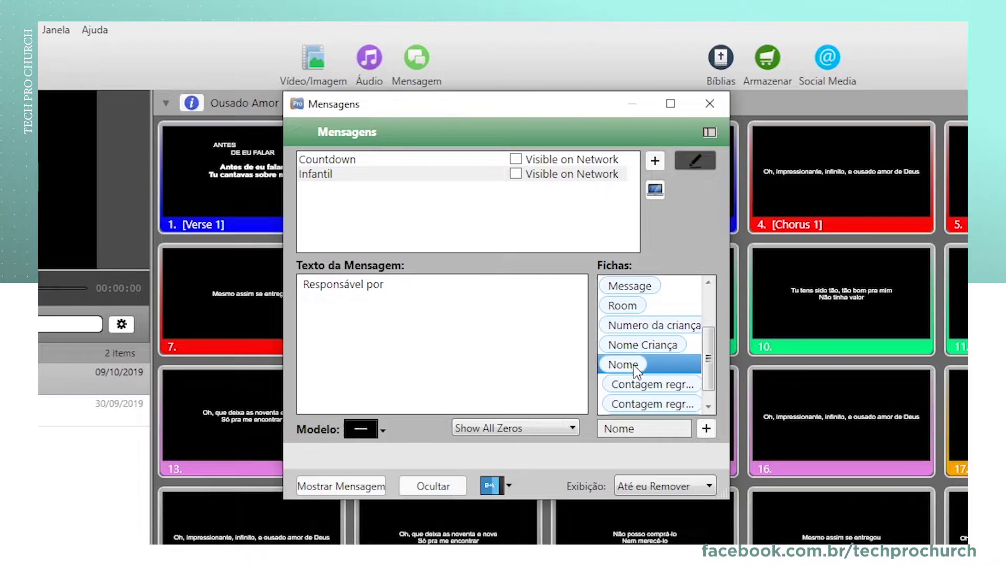
left_click_drag(635, 369, 414, 288)
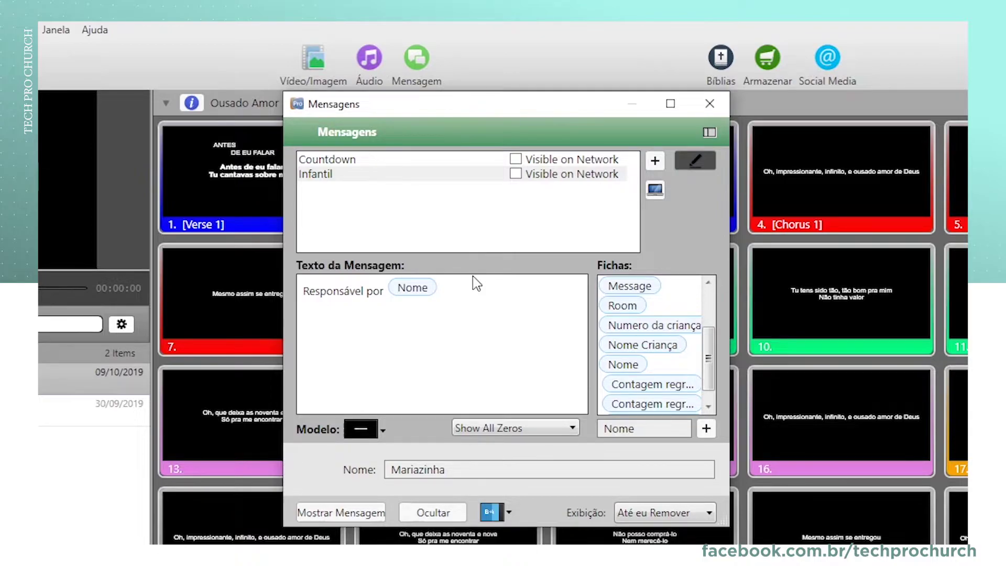
type("favor comparecer ao ministério infantil.")
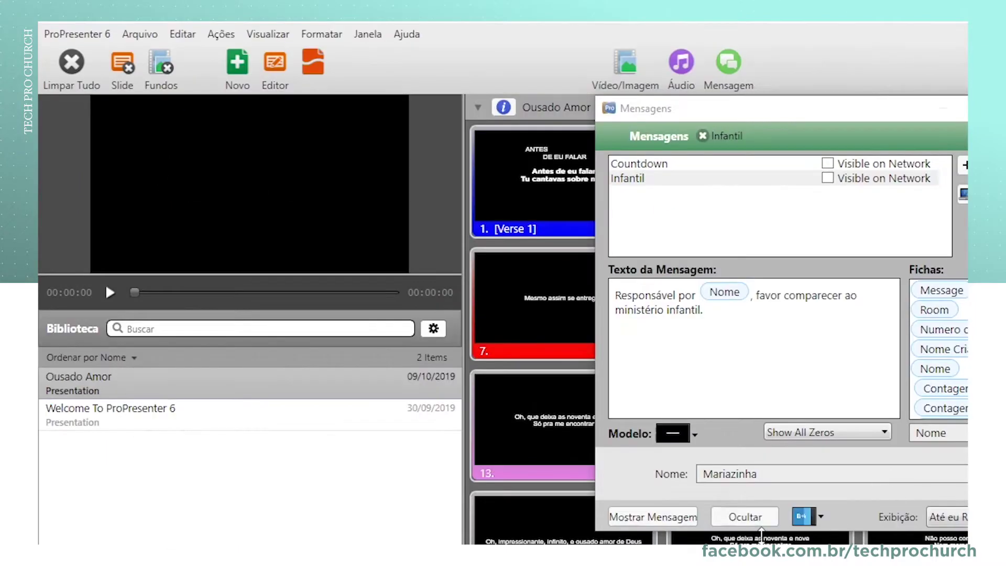
Preview the Infantil message on the output and hide it again.
left_click(347, 516)
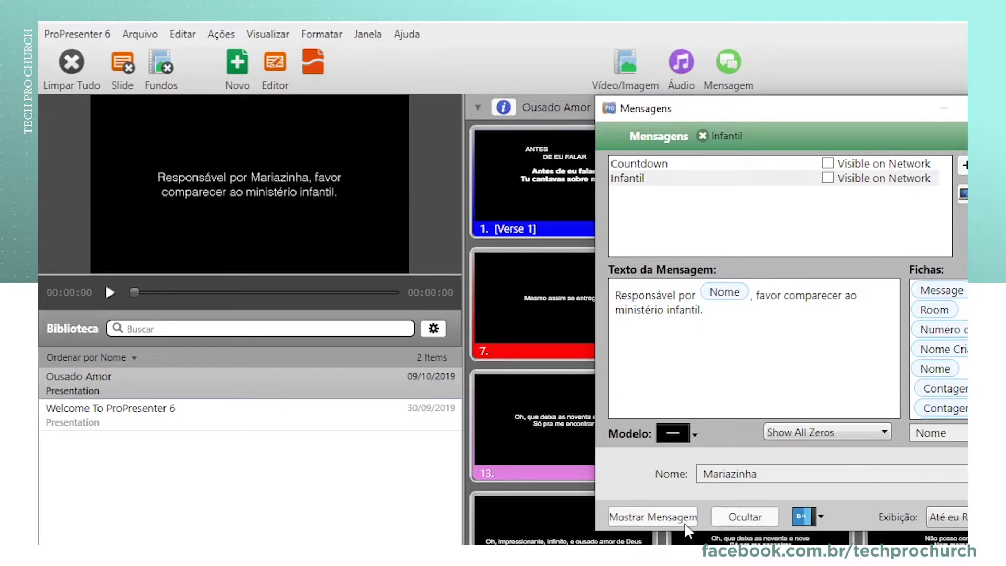
left_click(744, 517)
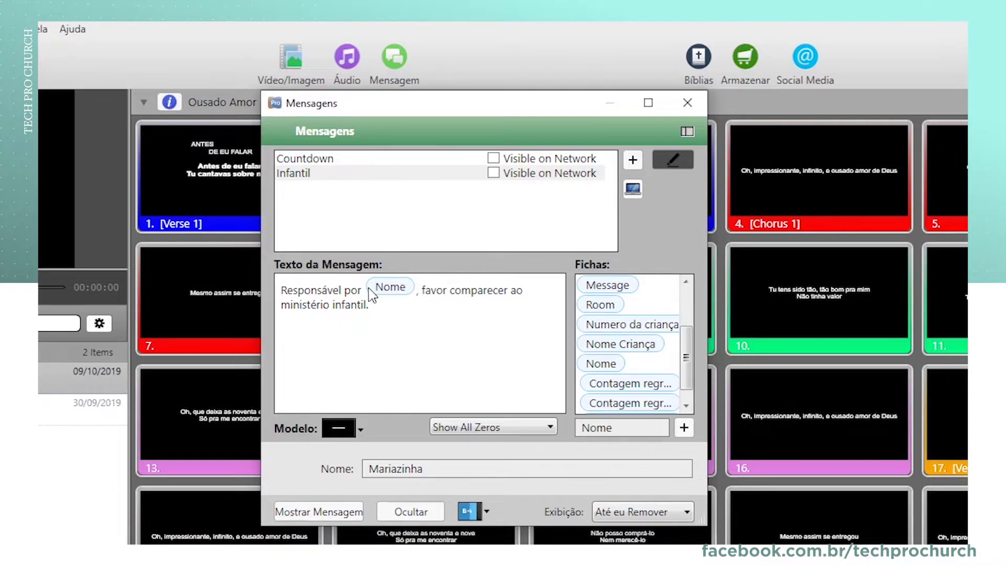
left_click_drag(381, 307, 281, 286)
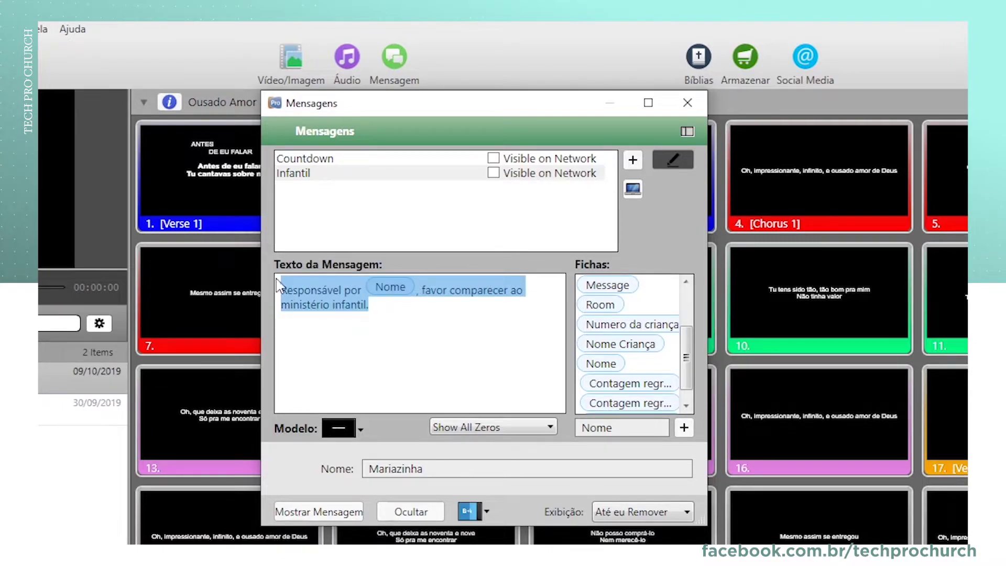
left_click(384, 390)
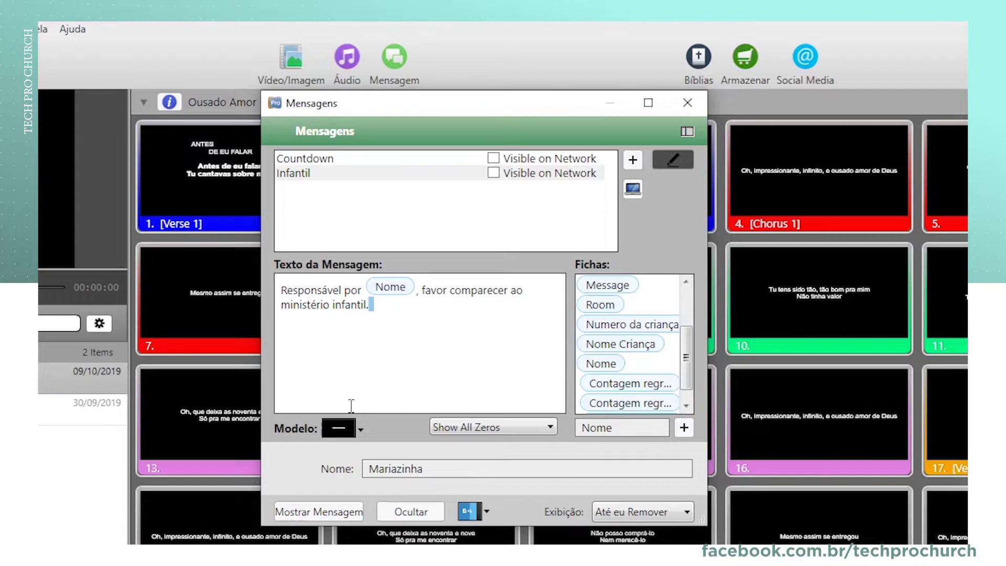
Apply the Modelo2 template from the AVISO group to the message, show it on the output, and close the messages window.
left_click(346, 433)
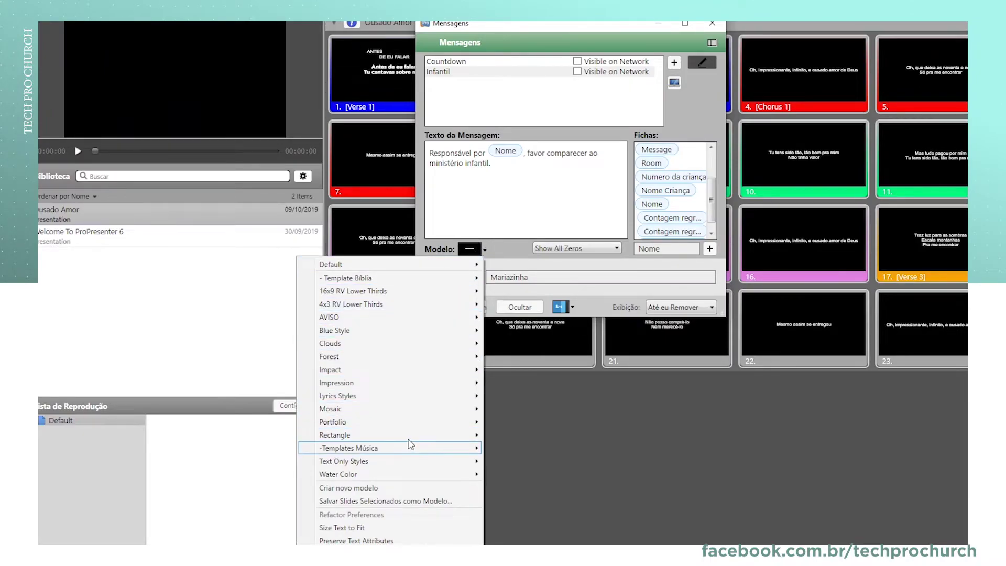
mouse_move(398, 318)
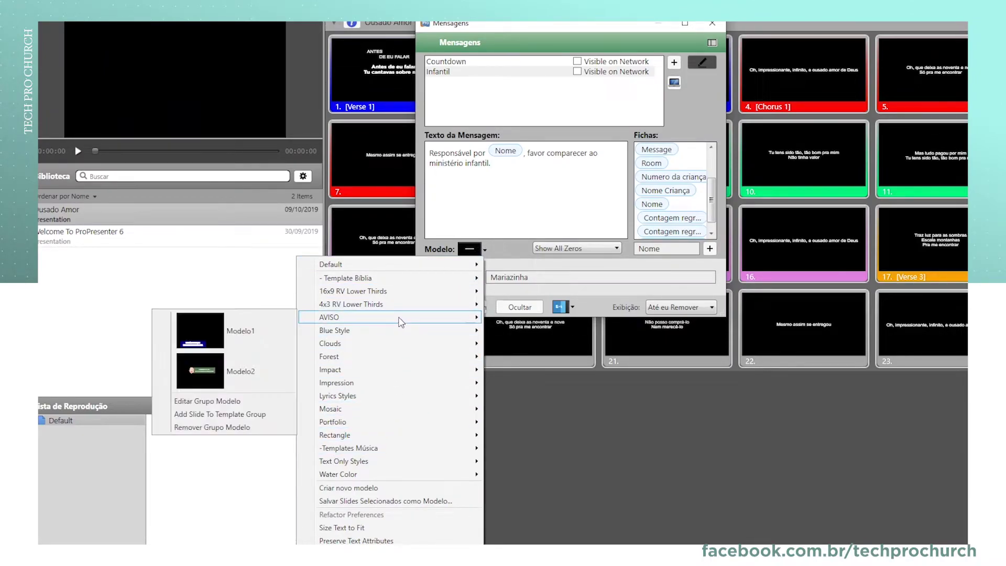
left_click(238, 376)
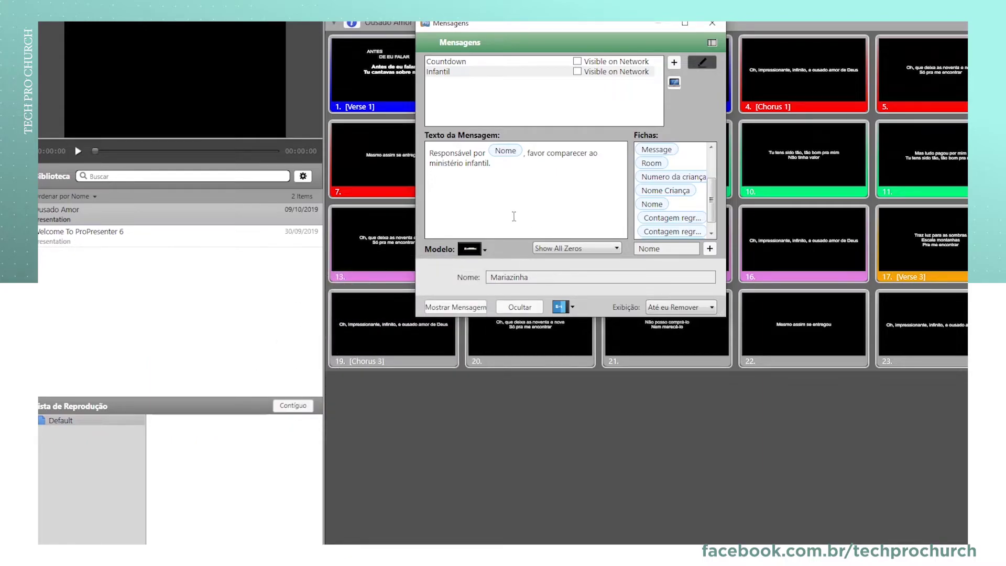
left_click(472, 308)
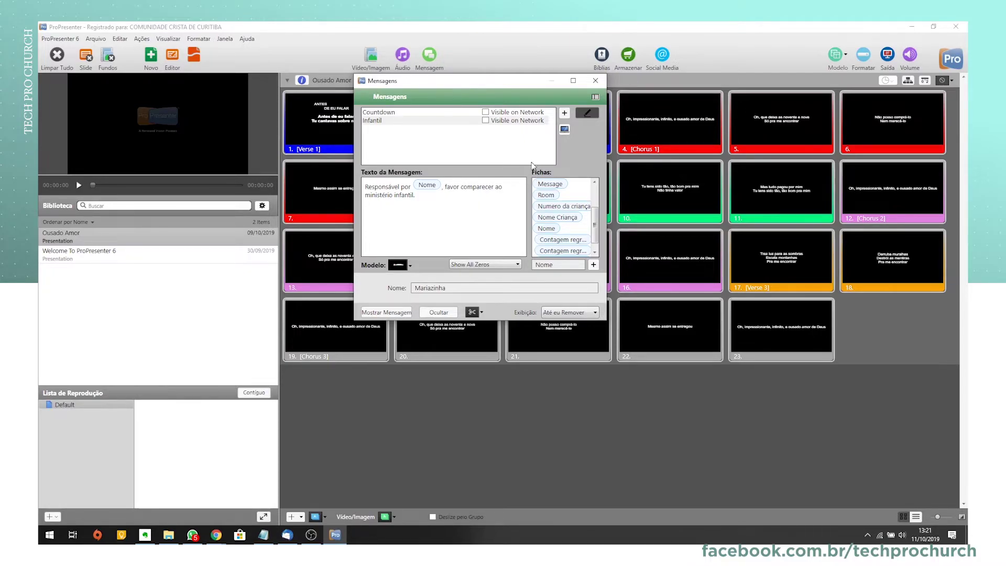
left_click(596, 80)
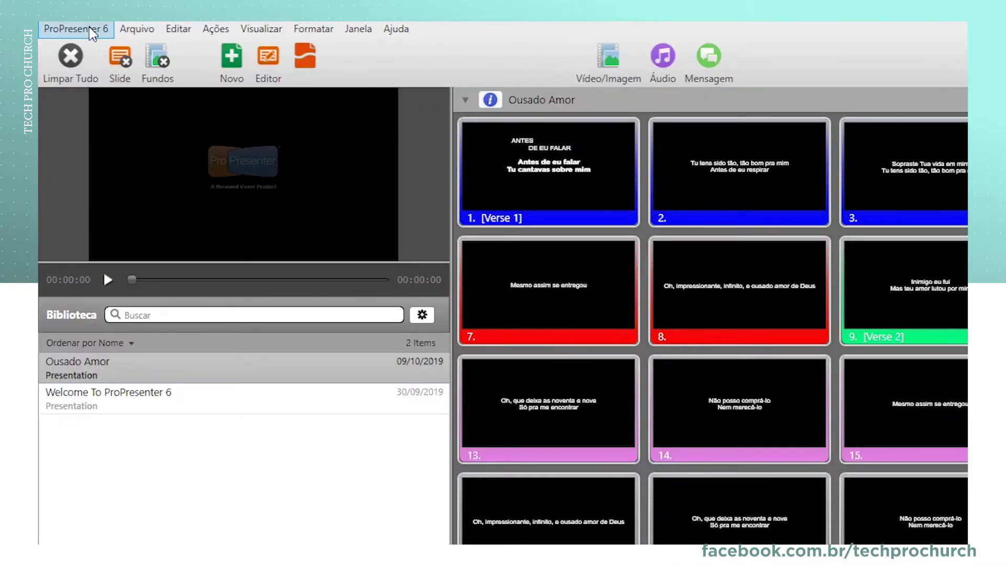
Check the Enable Network setting in the Rede preferences.
left_click(70, 42)
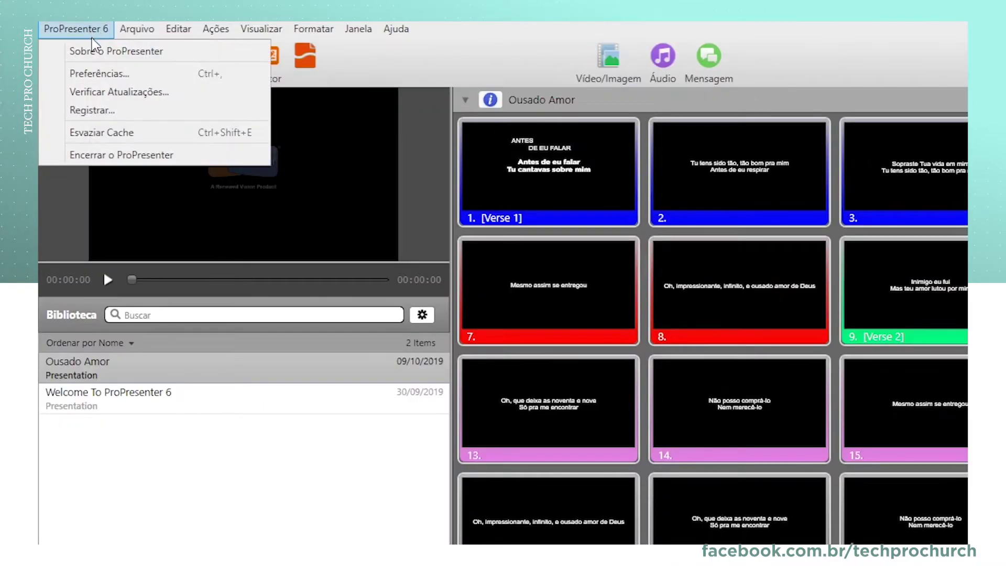
left_click(127, 78)
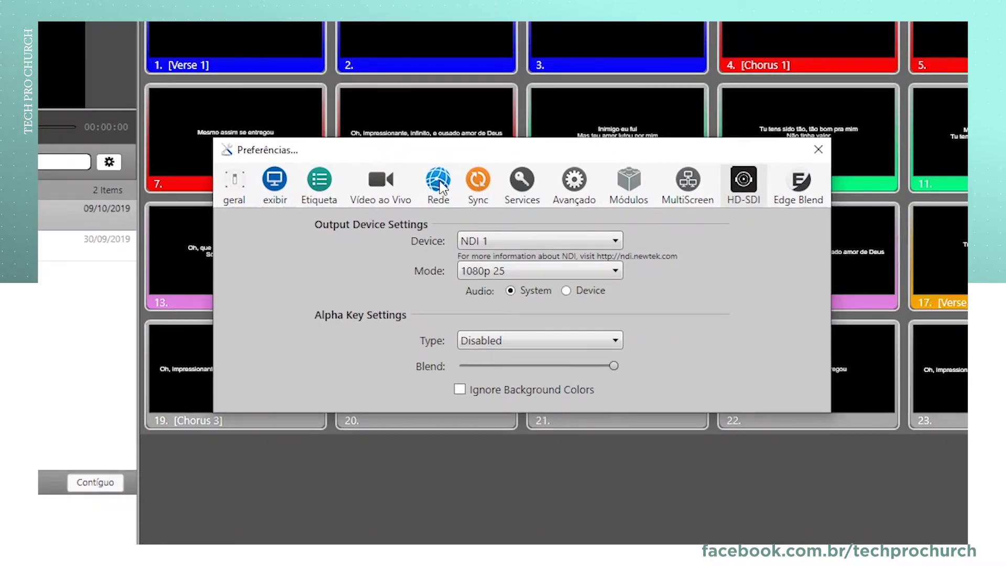
left_click(756, 342)
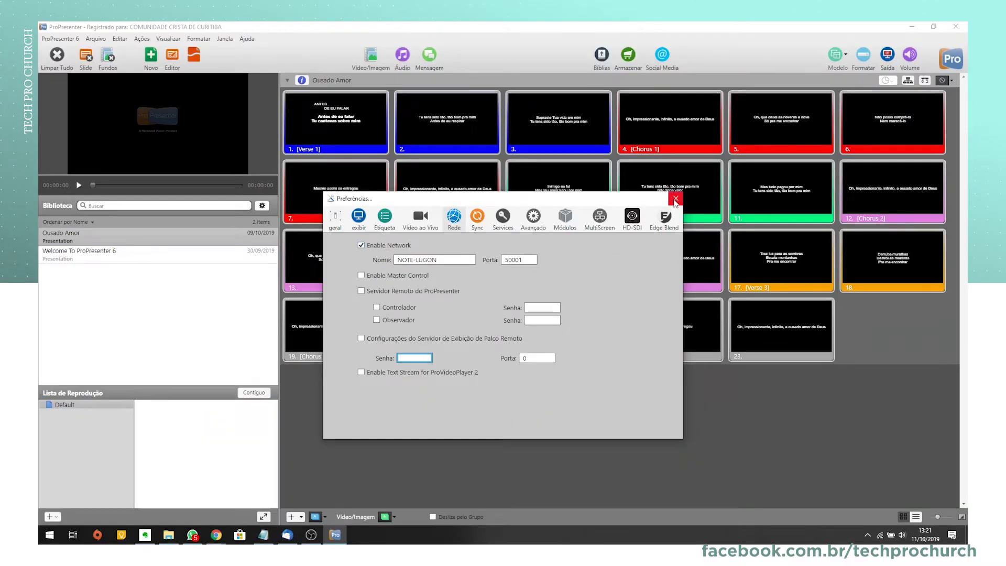
left_click(818, 149)
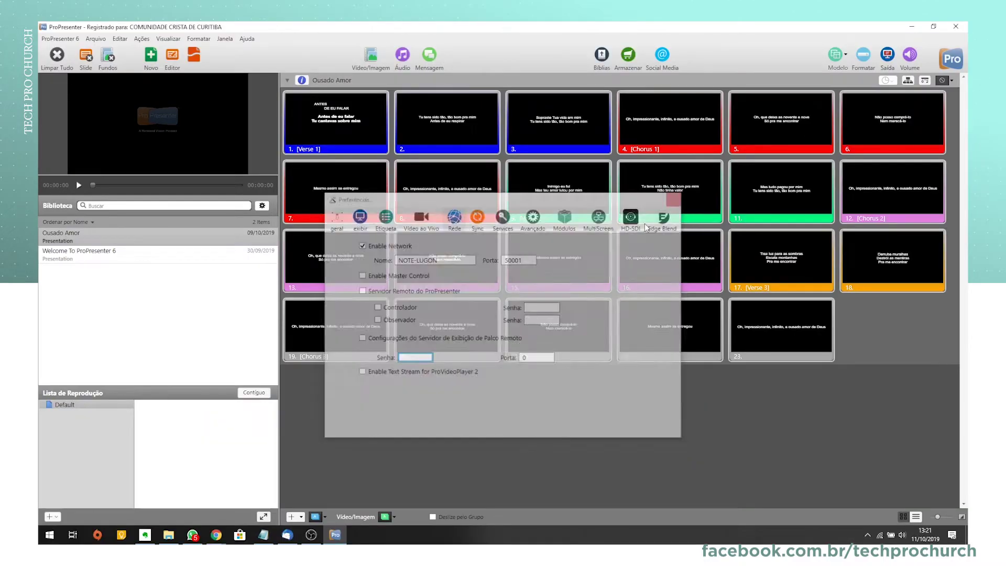
Make the Infantil message visible on the network and open the ProPresenter Messages page in the browser.
left_click(429, 57)
left_click(425, 114)
left_click(451, 122)
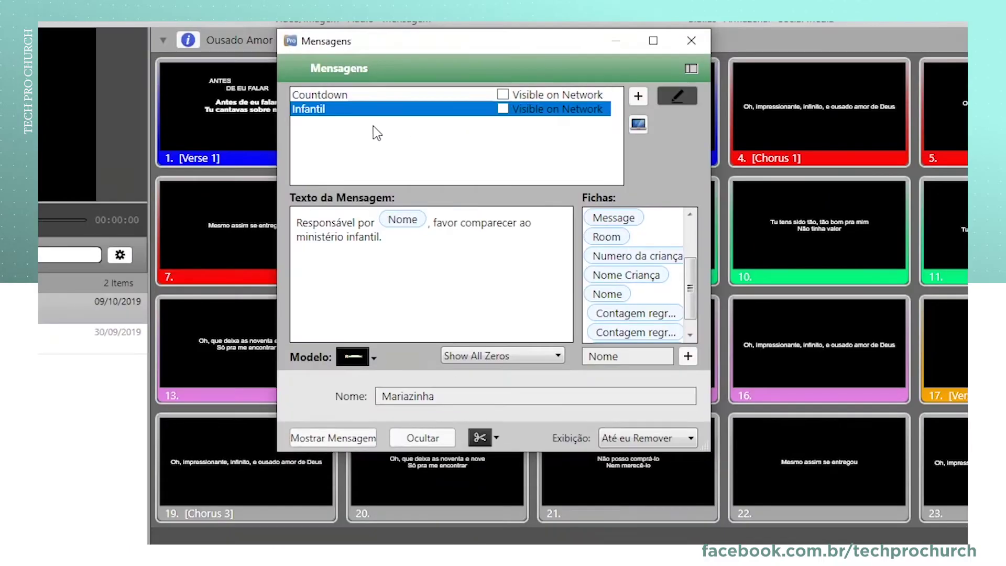
left_click(504, 109)
left_click(640, 126)
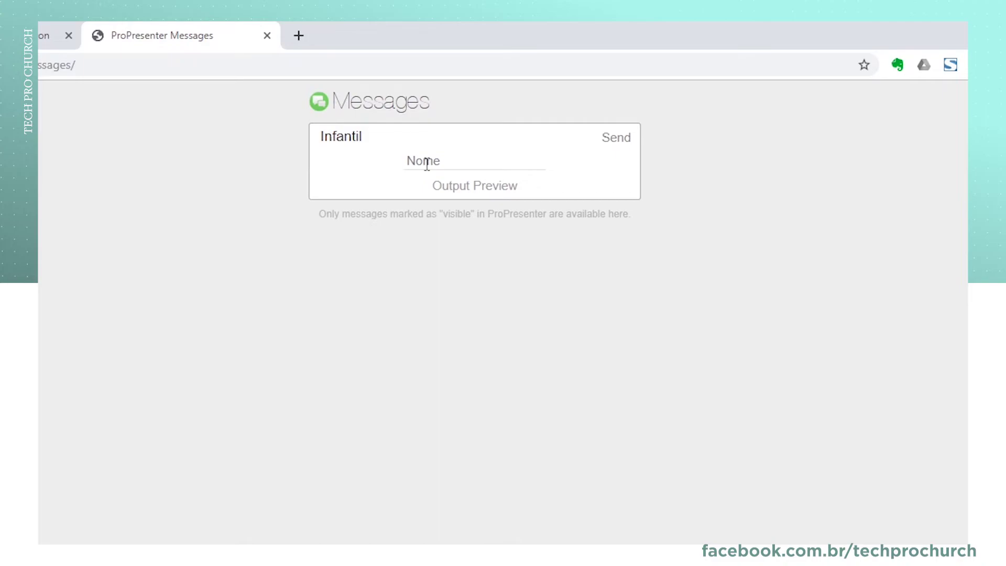
Send the Infantil message from the web page with a child's first name and accept the message request in ProPresenter.
left_click(459, 160)
type("João")
left_click_drag(317, 180, 508, 206)
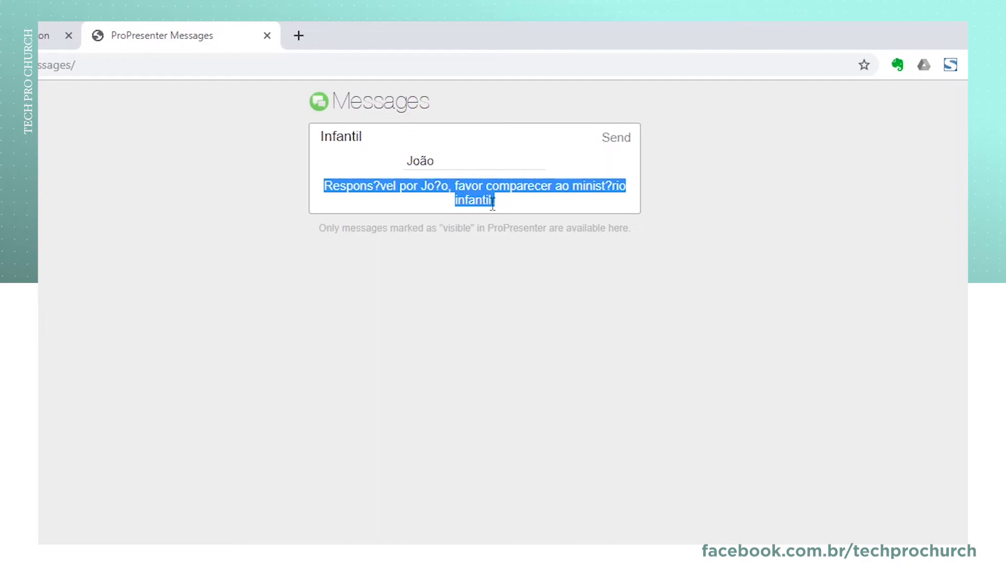
double_click(437, 187)
left_click_drag(428, 160, 420, 161)
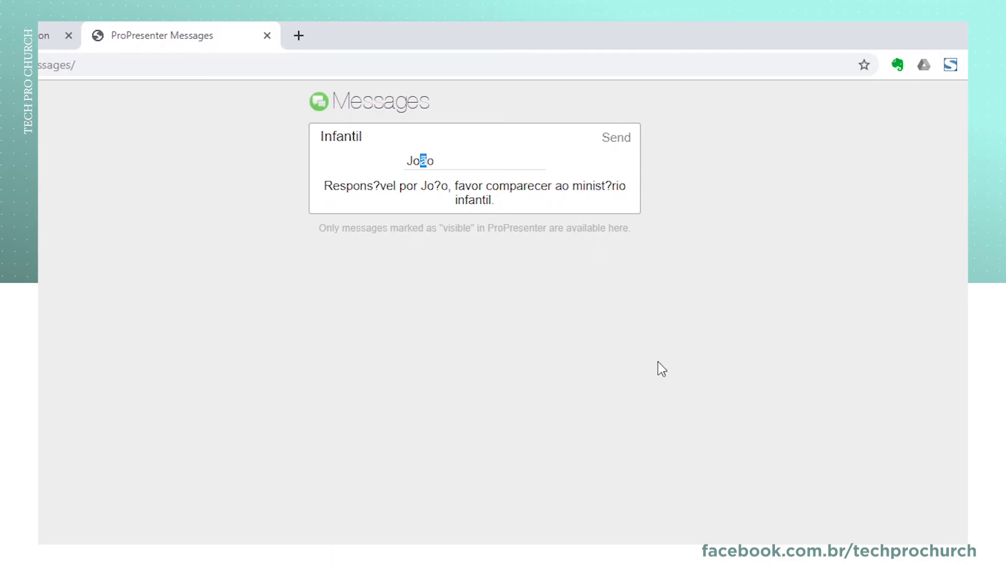
left_click(618, 141)
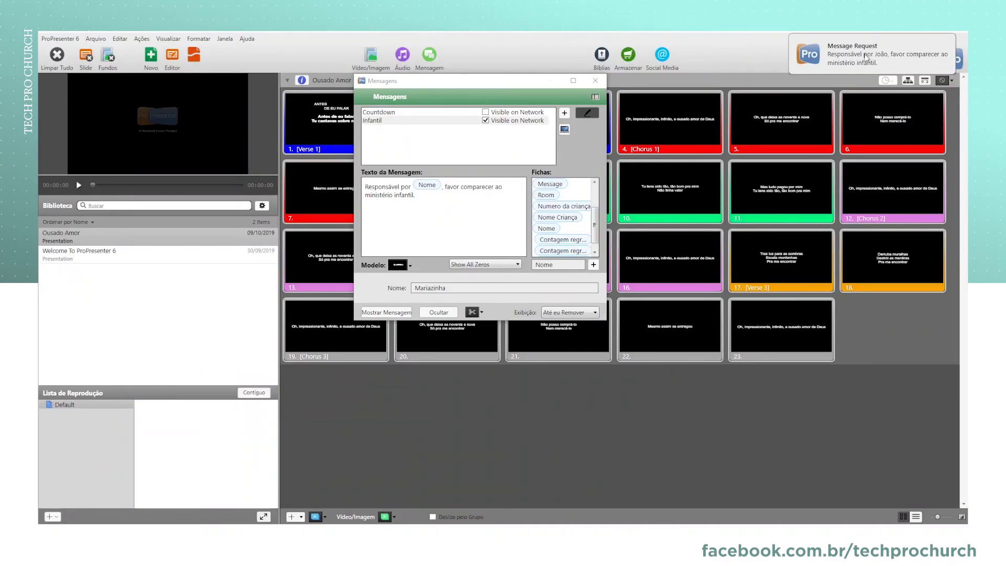
left_click(865, 56)
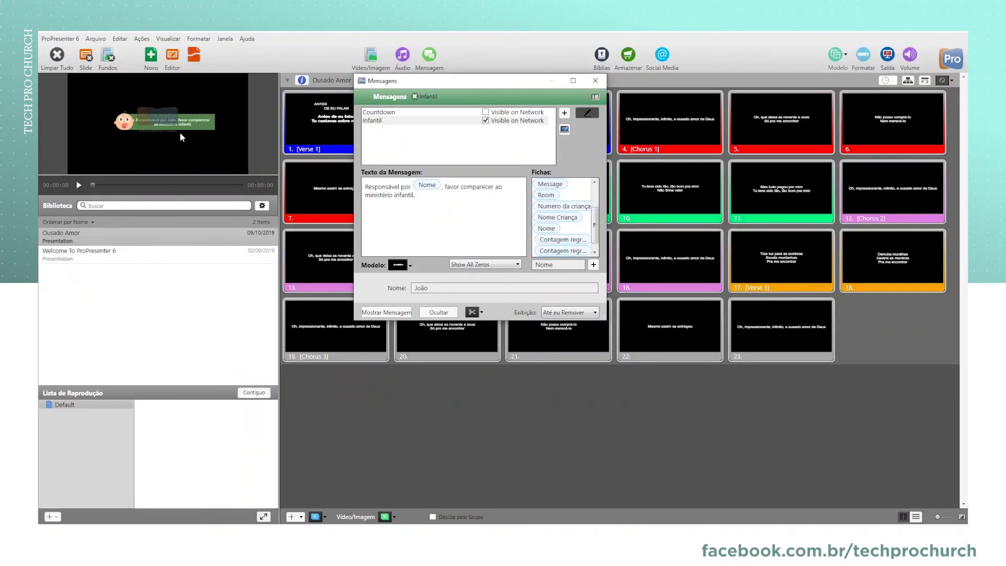